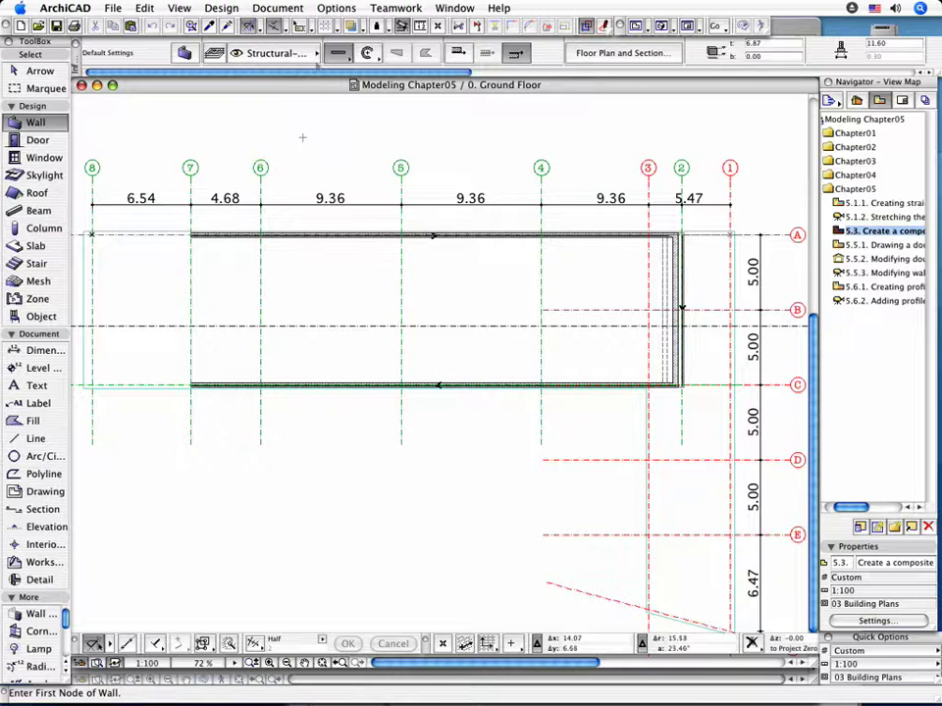
From the Ground Floor plan, bring up the Options menu
left_click(336, 7)
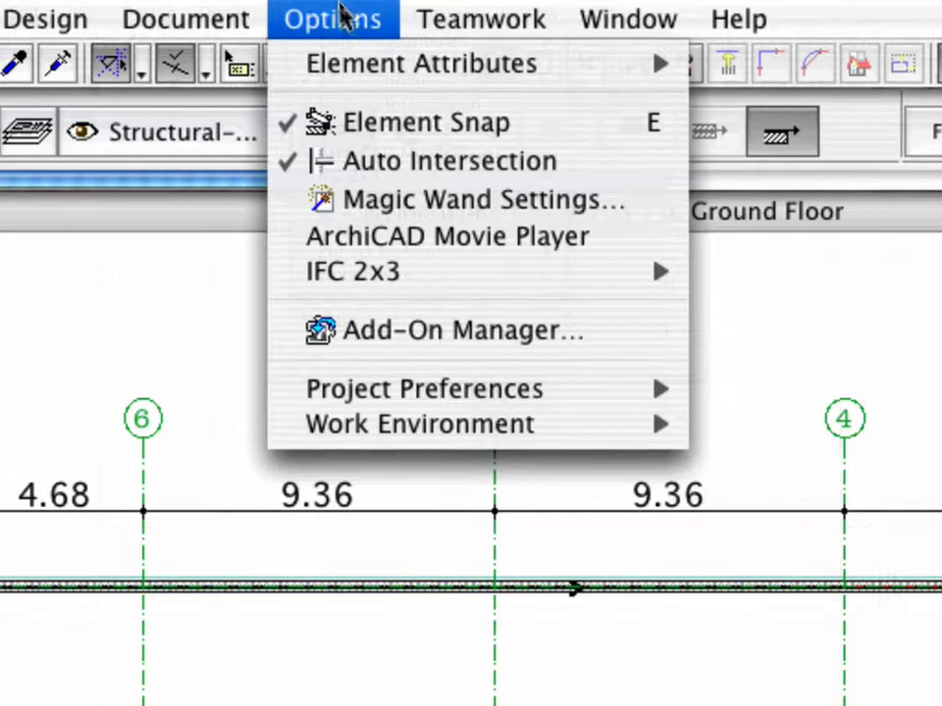
Open Work Environment settings on the Command Layout Schemes > Menus page
mouse_move(677, 430)
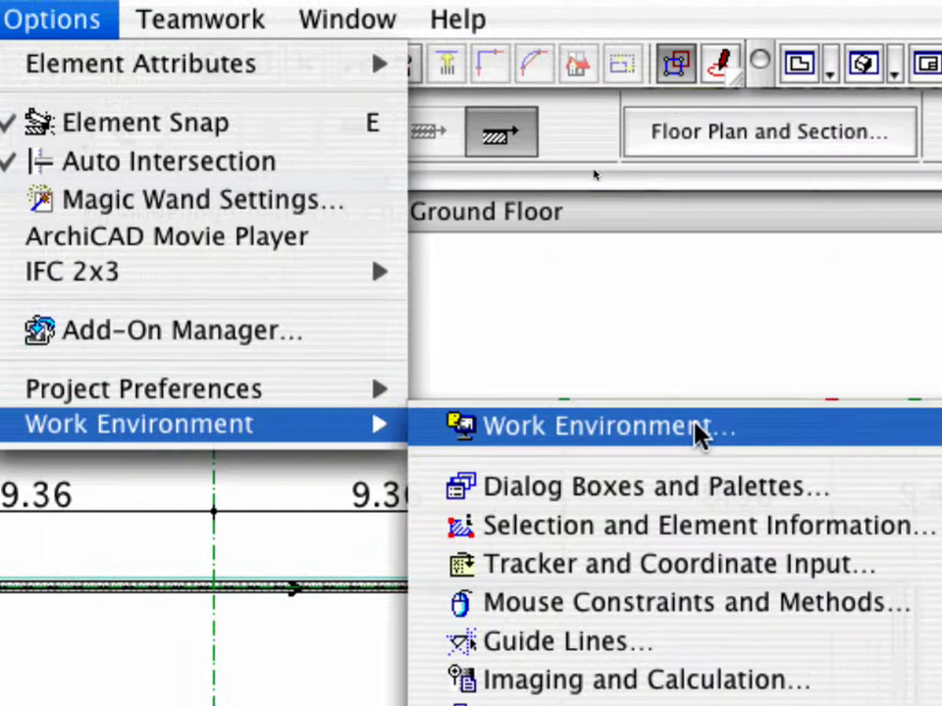
left_click(699, 431)
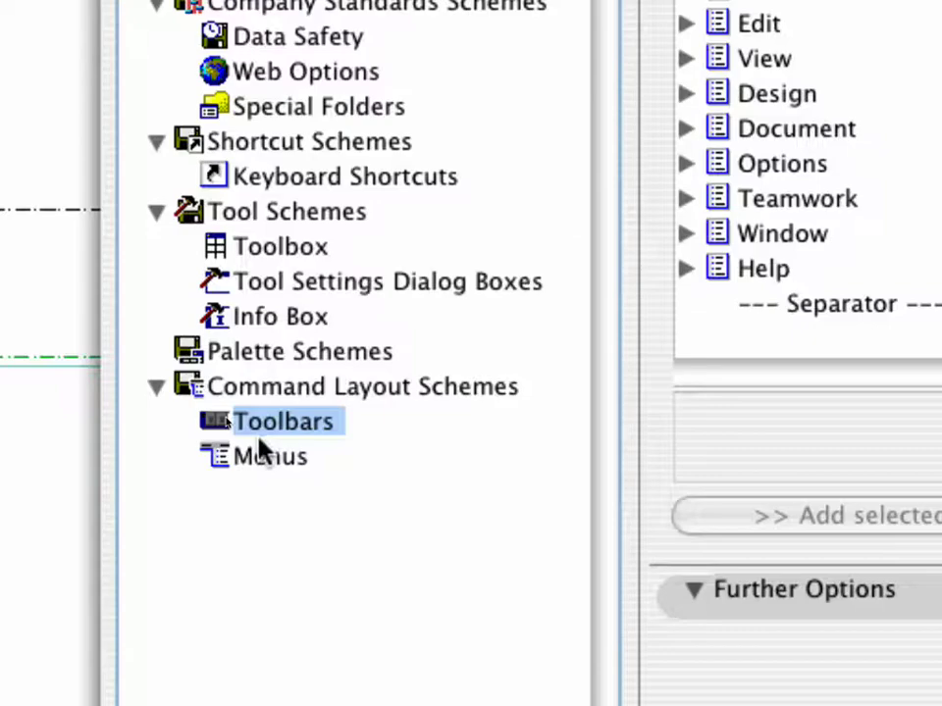
left_click(263, 453)
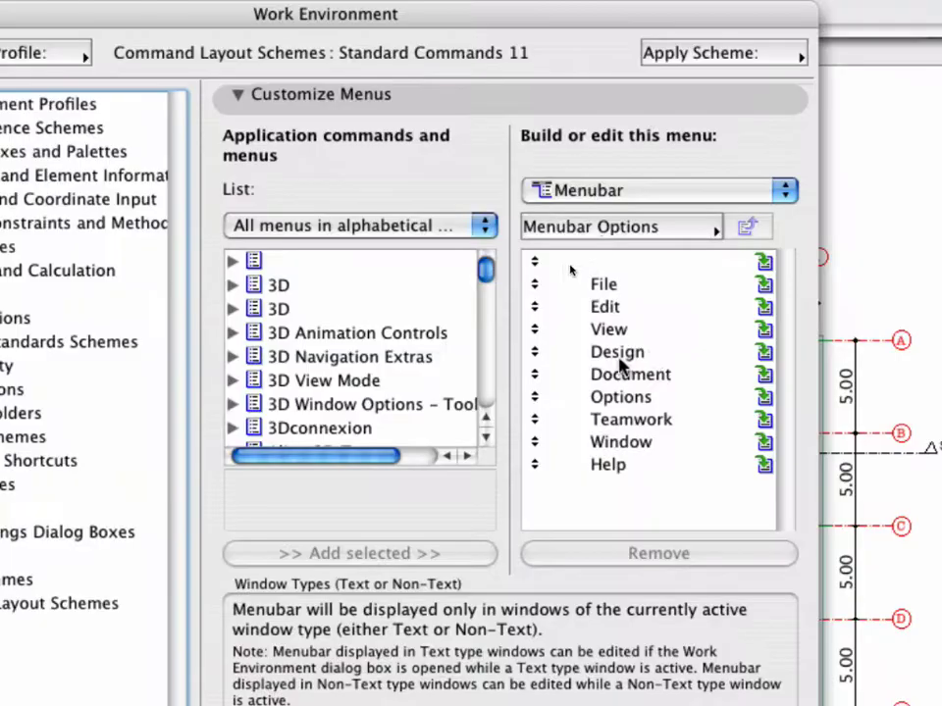
Edit the Design menu's items and remove its Modify Wall command
left_click(765, 355)
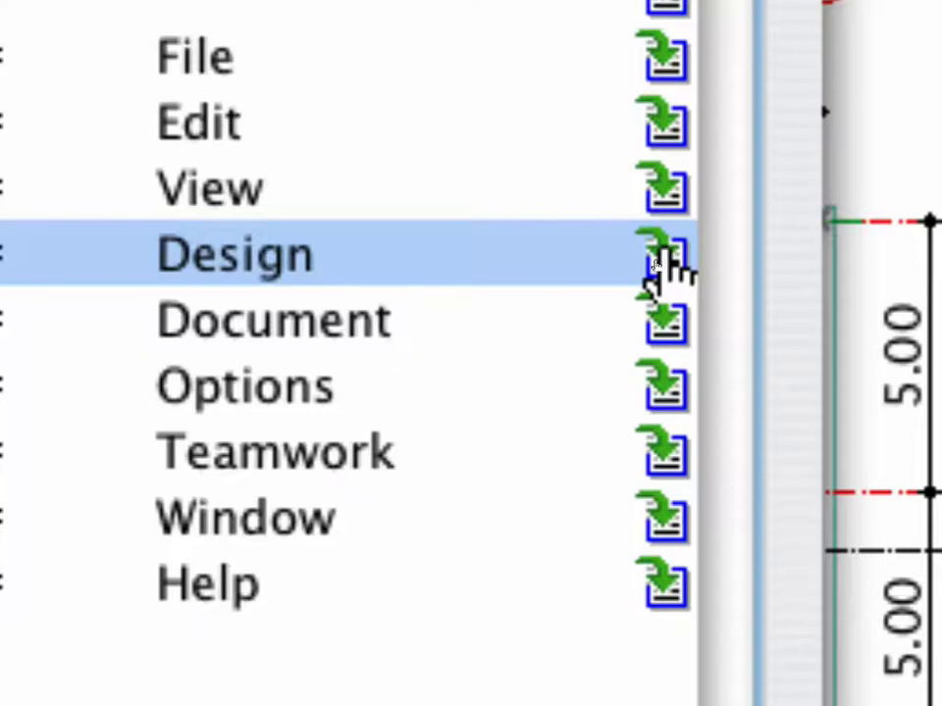
double_click(667, 257)
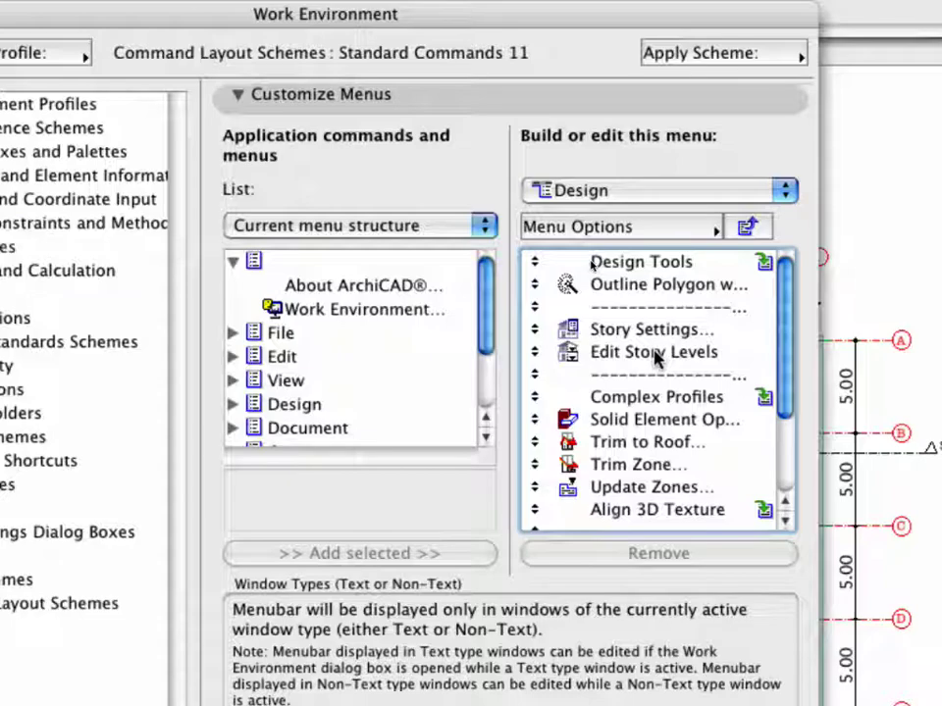
scroll(655, 359, "down", 4)
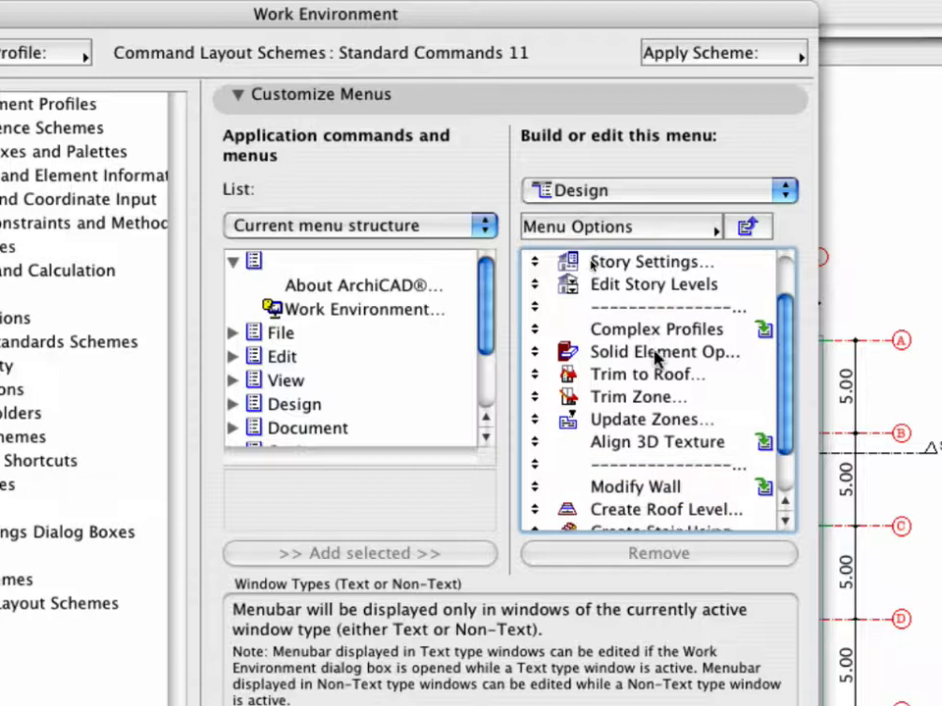
scroll(655, 359, "down", 2)
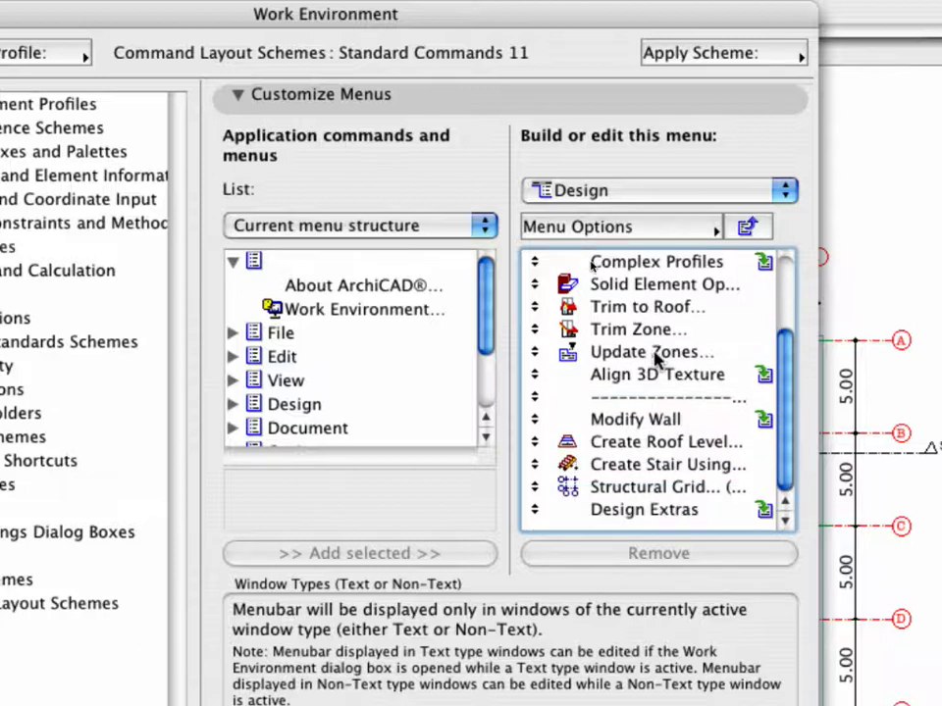
left_click(661, 426)
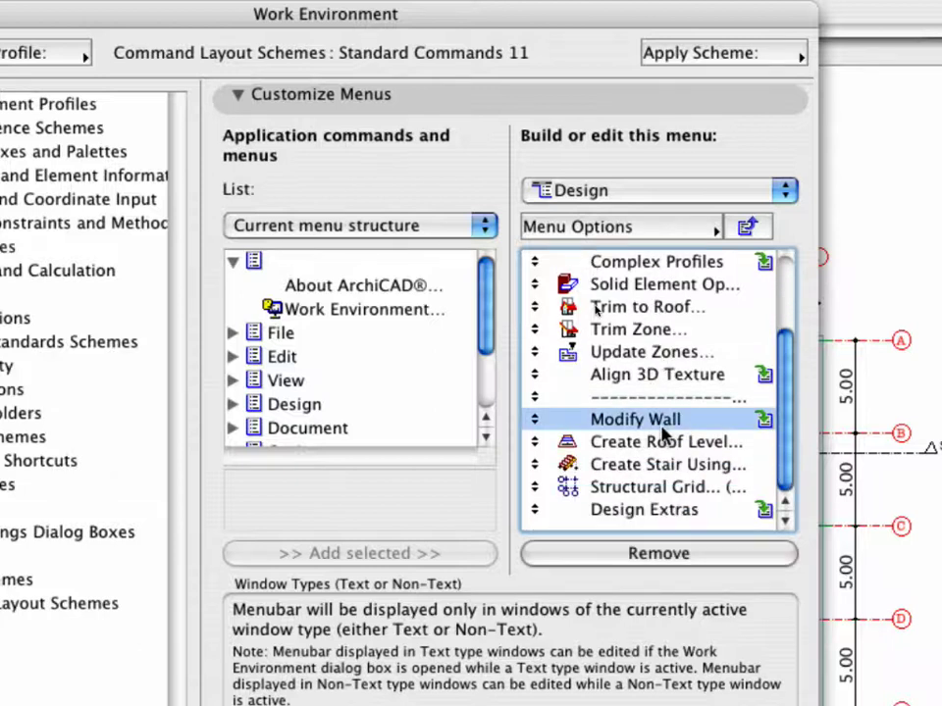
left_click(666, 554)
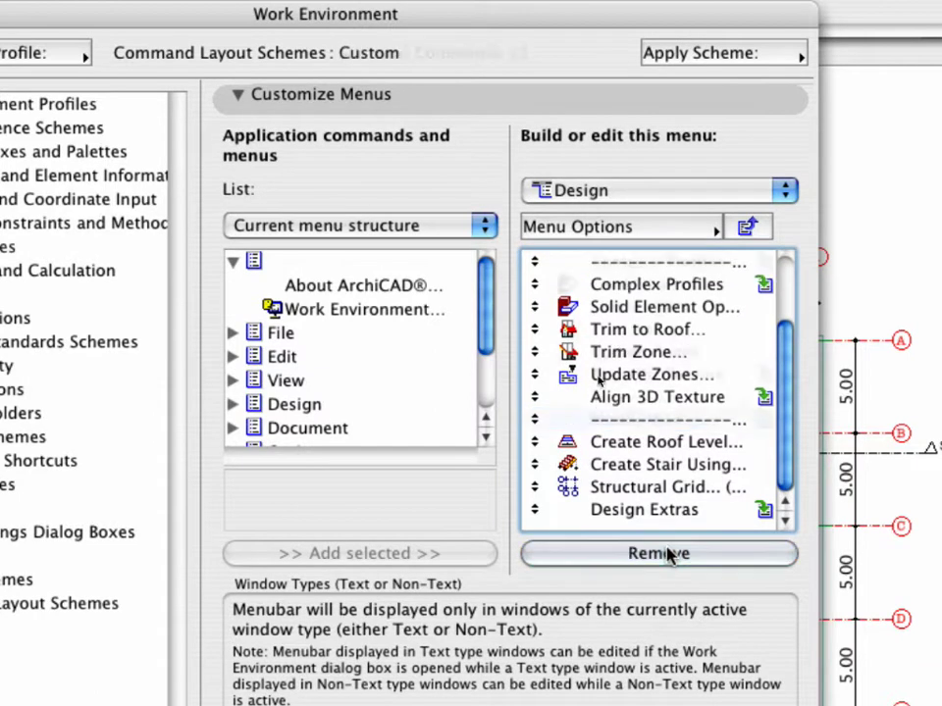
List all menus alphabetically, add Modify Wall to Design above Create Roof Level, and confirm
left_click(422, 227)
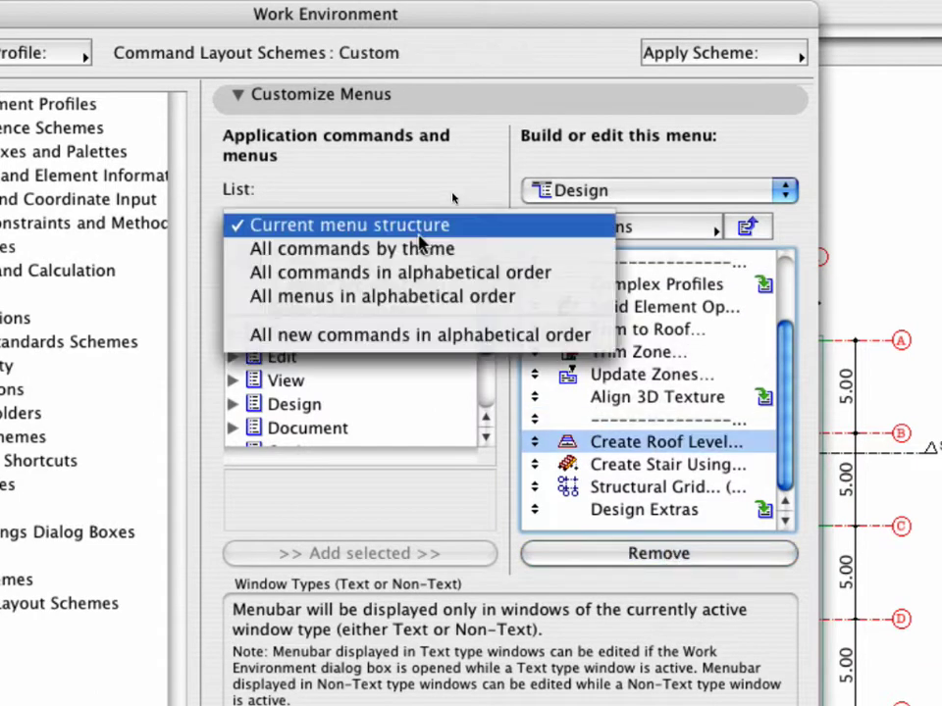
left_click(430, 308)
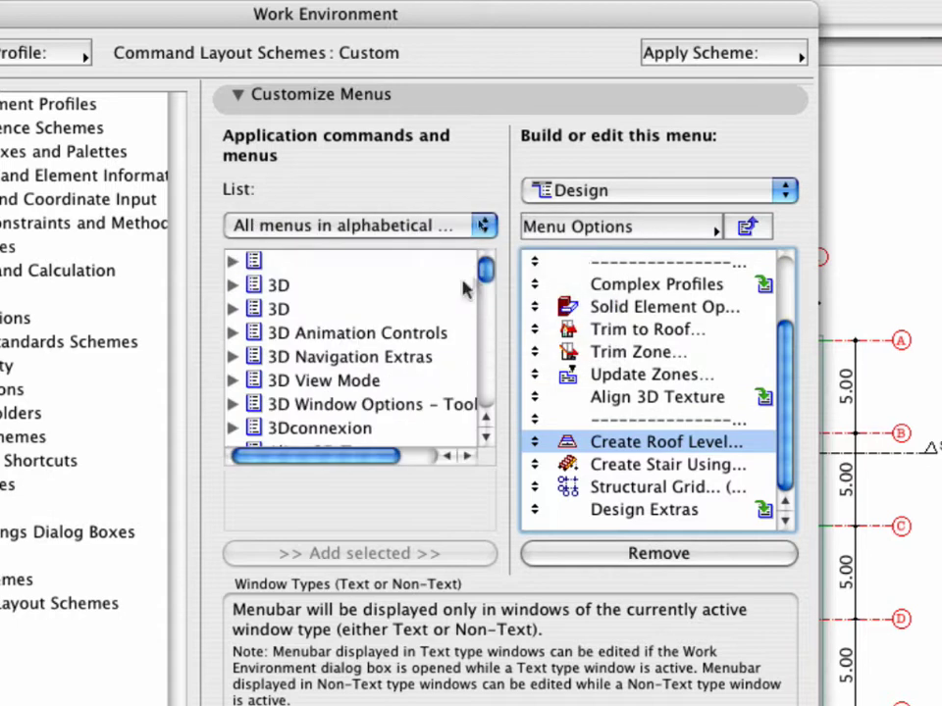
left_click_drag(484, 278, 441, 347)
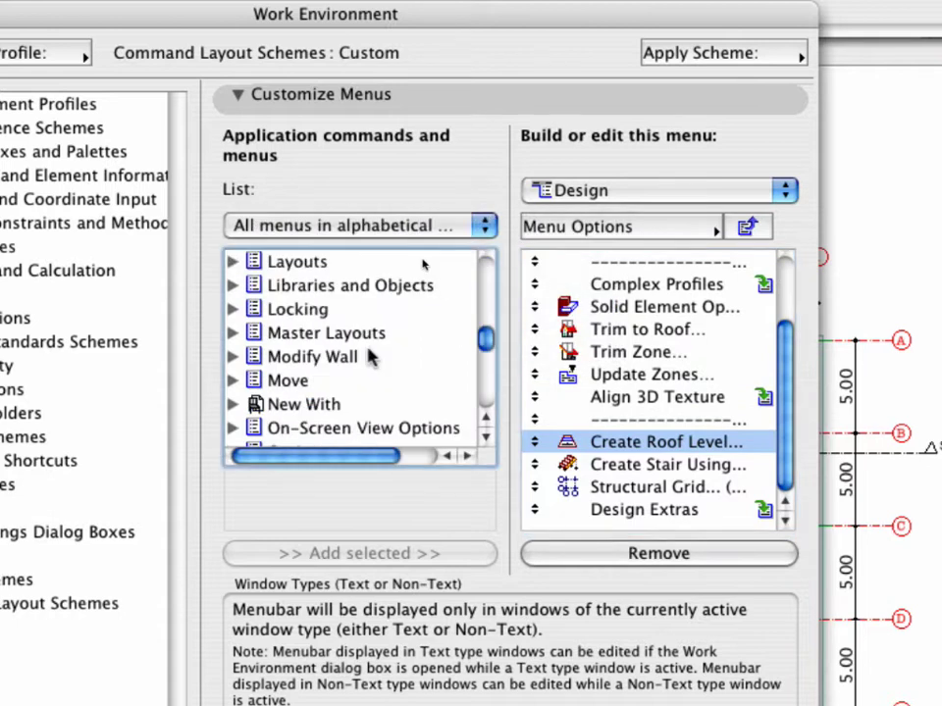
left_click(311, 357)
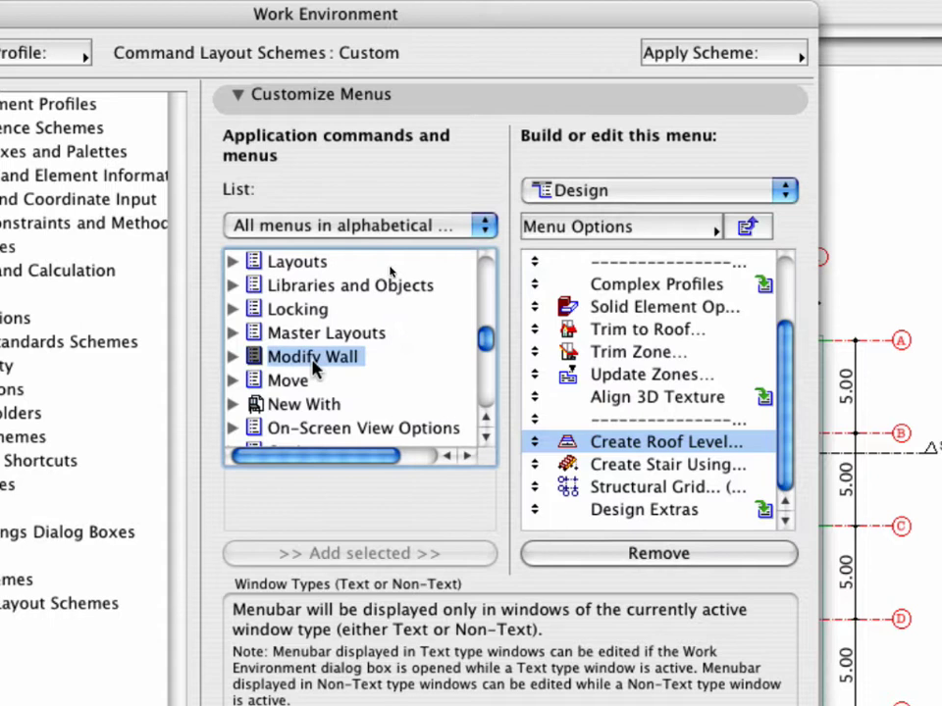
left_click_drag(312, 363, 623, 442)
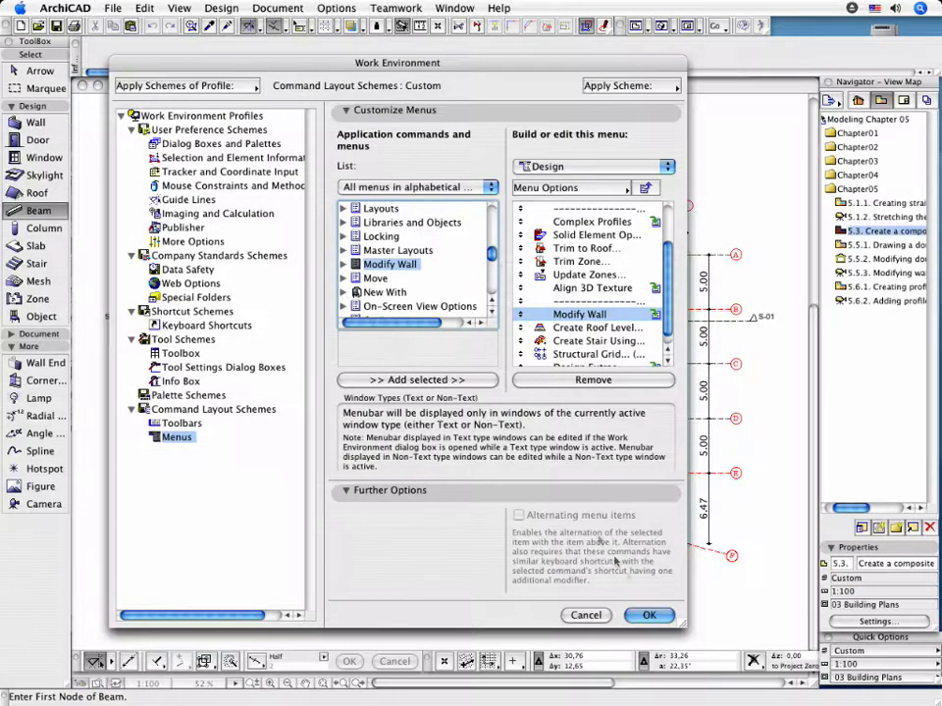
left_click(648, 615)
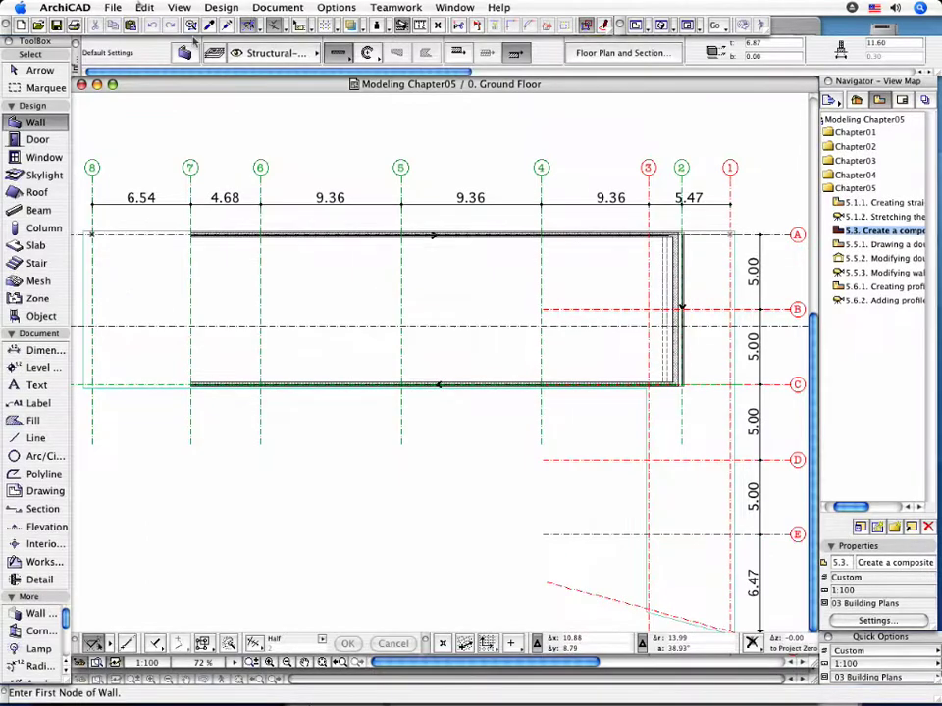
Verify Modify Wall now appears in the Design menu, then bring up the Edit menu
left_click(221, 7)
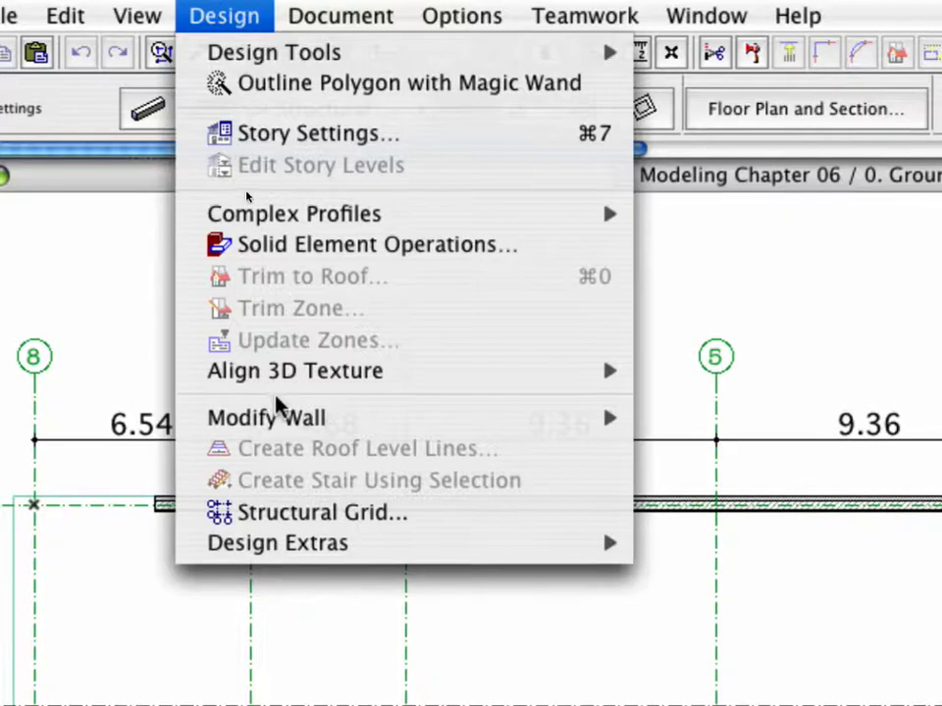
mouse_move(279, 416)
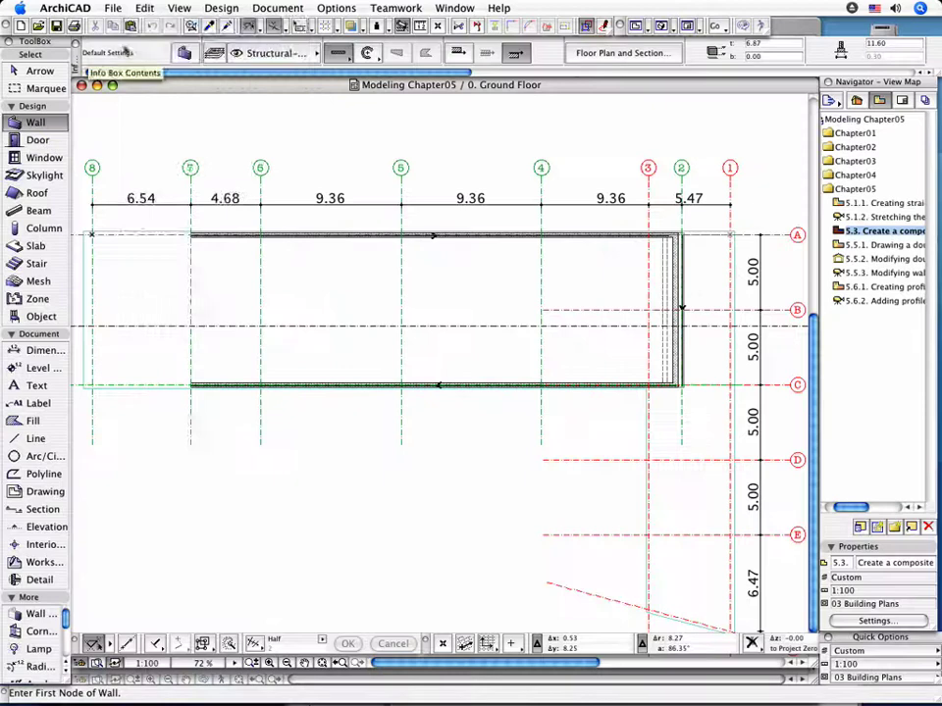
left_click(144, 8)
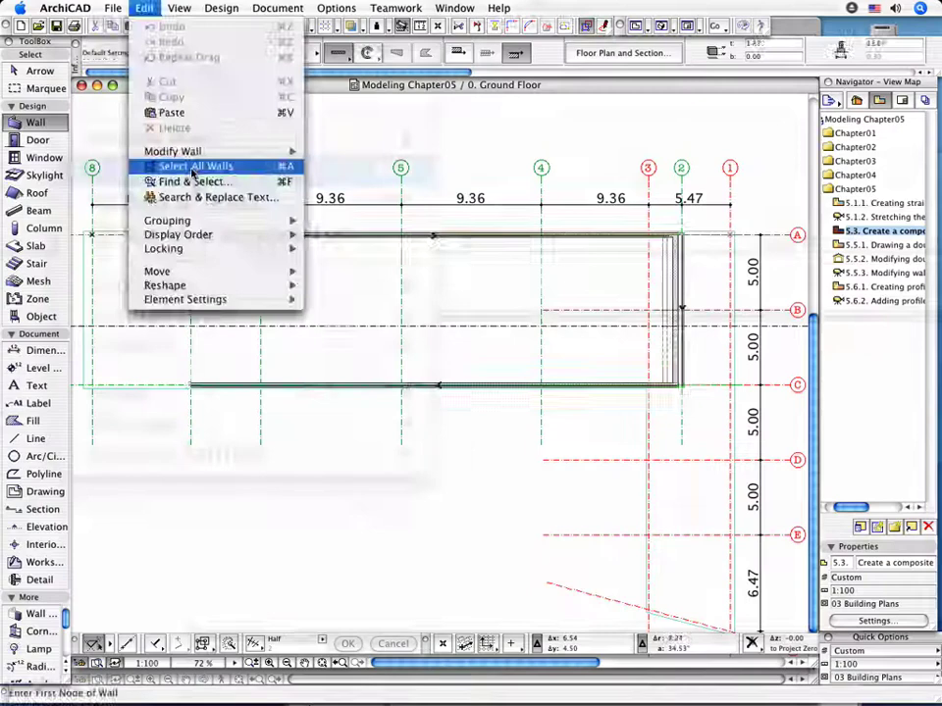
Select all three walls and open Design > Modify Wall > Structure for them
left_click(193, 168)
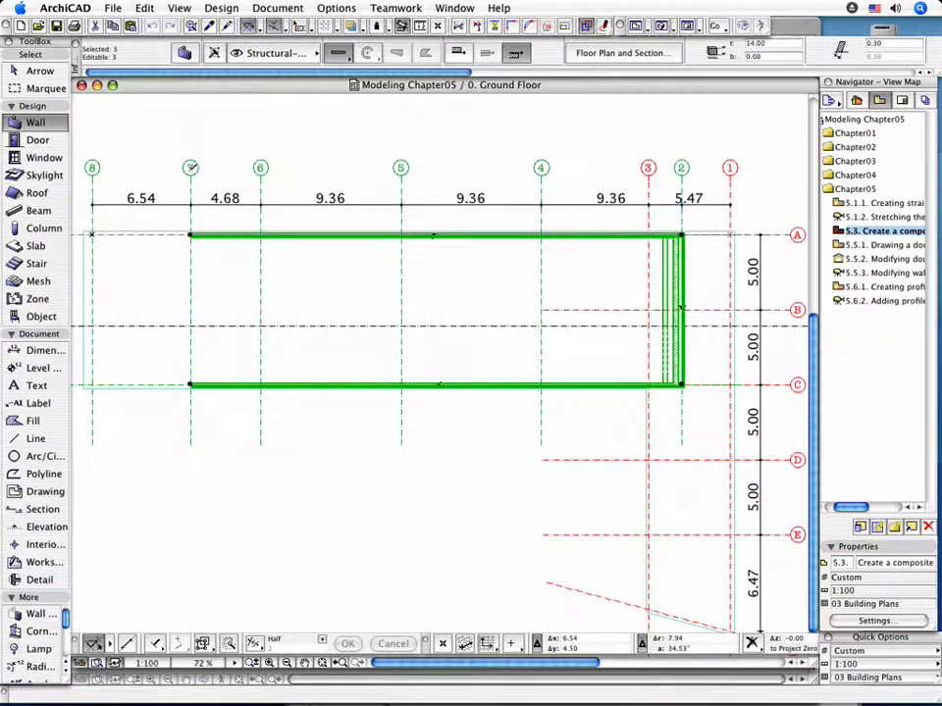
left_click(220, 7)
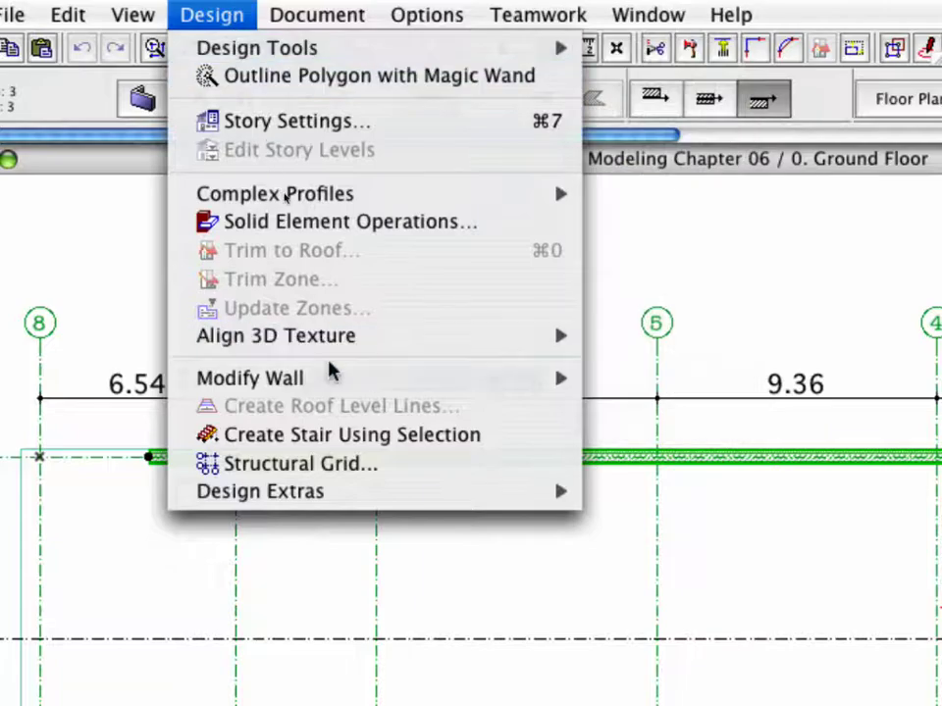
mouse_move(331, 378)
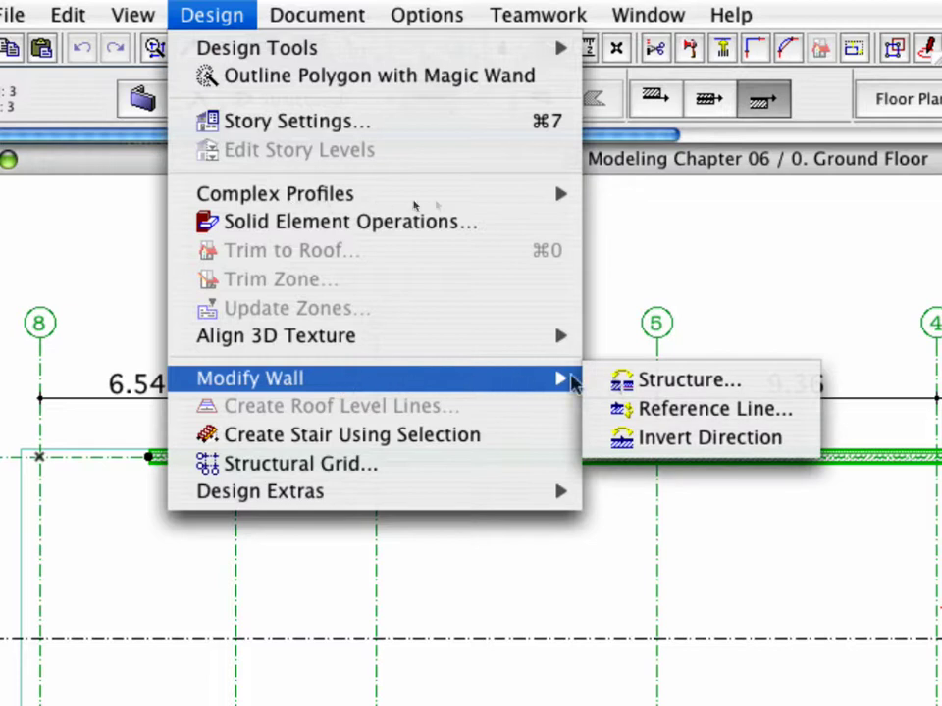
left_click(767, 382)
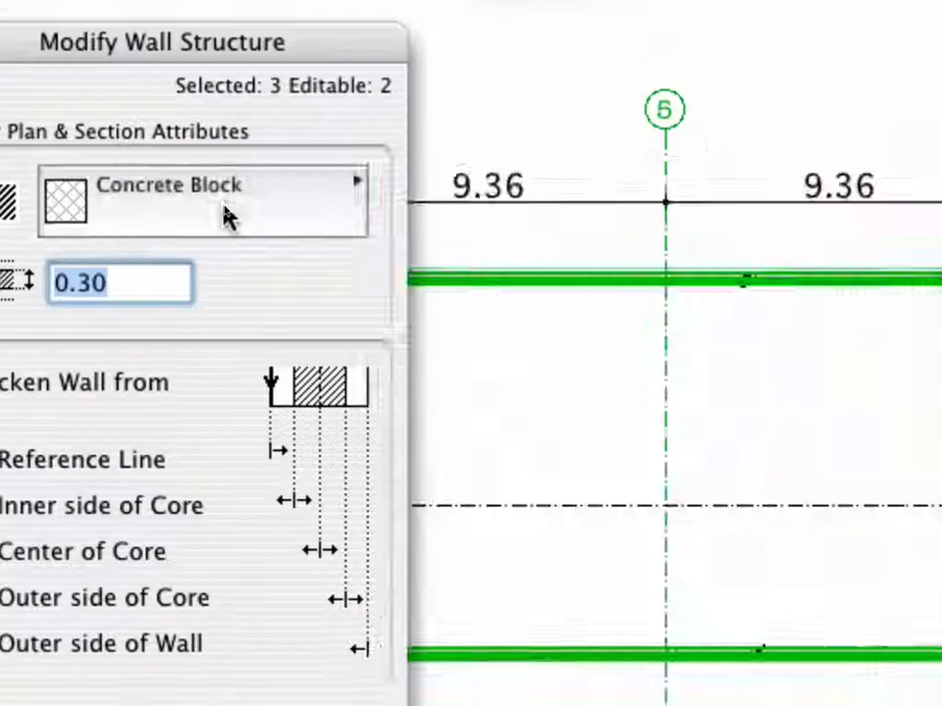
Apply the Exterior wall composite to the selected walls, thickened from Center of Core
left_click(225, 216)
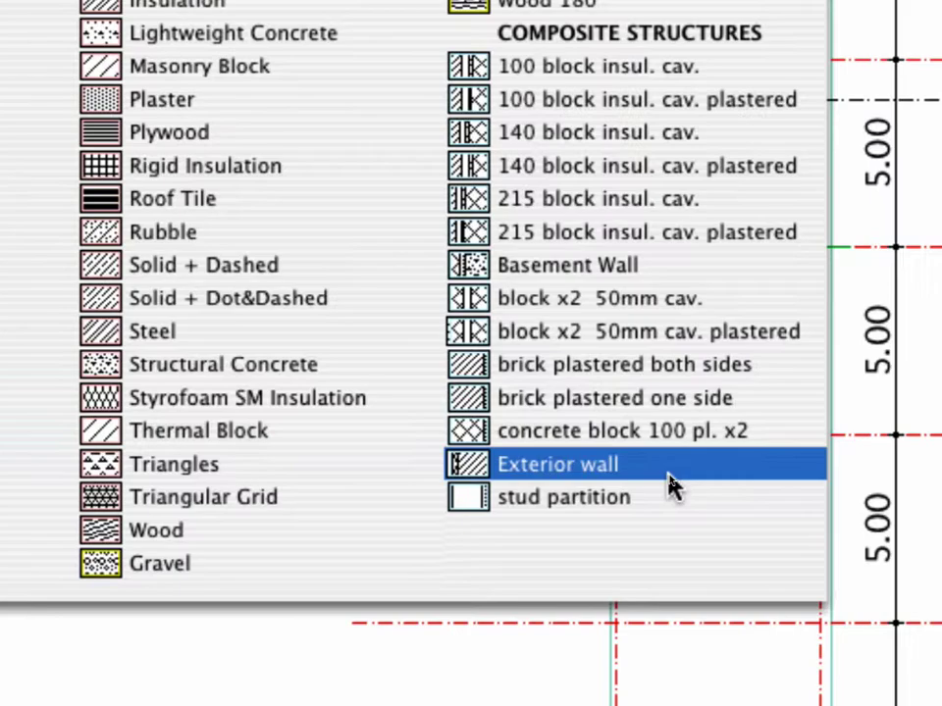
left_click(668, 478)
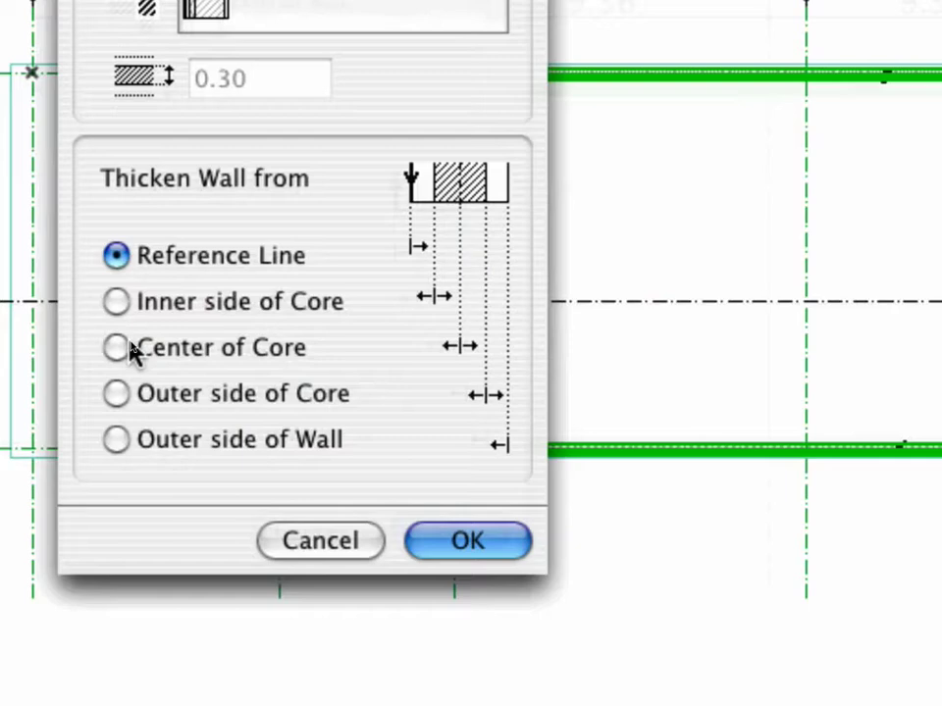
left_click(117, 348)
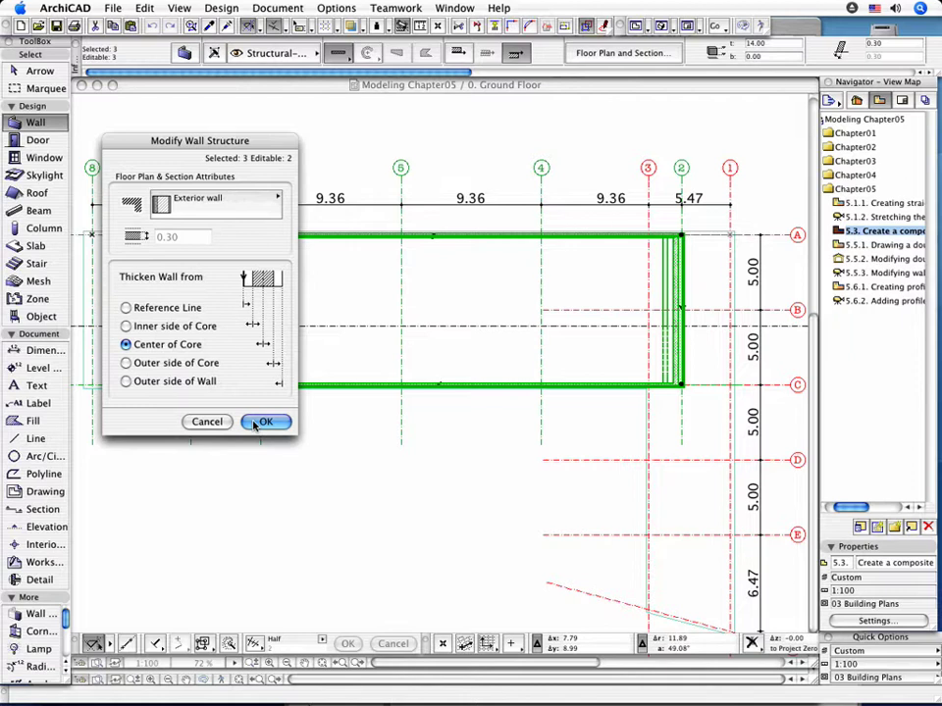
left_click(259, 422)
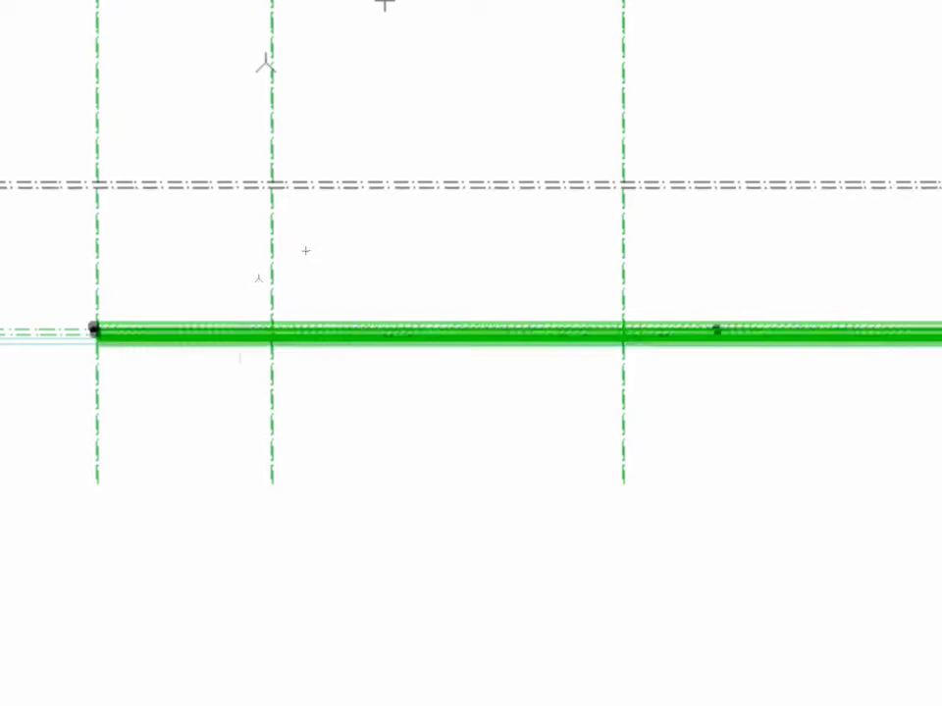
Deselect the walls and pan around the plan to inspect their layered Exterior wall hatching
key("Escape")
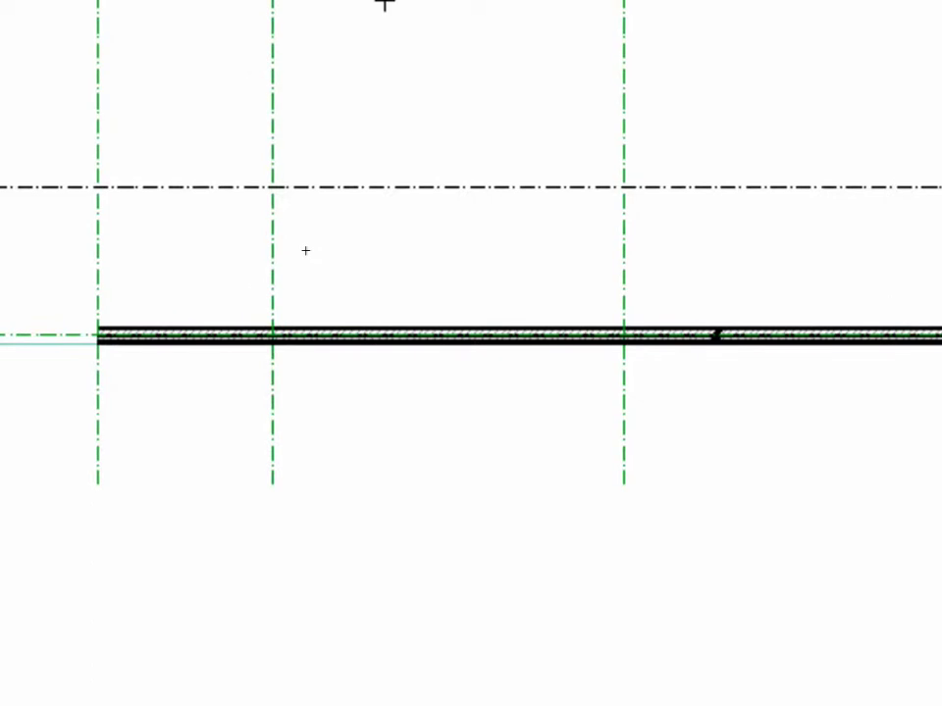
middle_click_drag(305, 251, 661, 363)
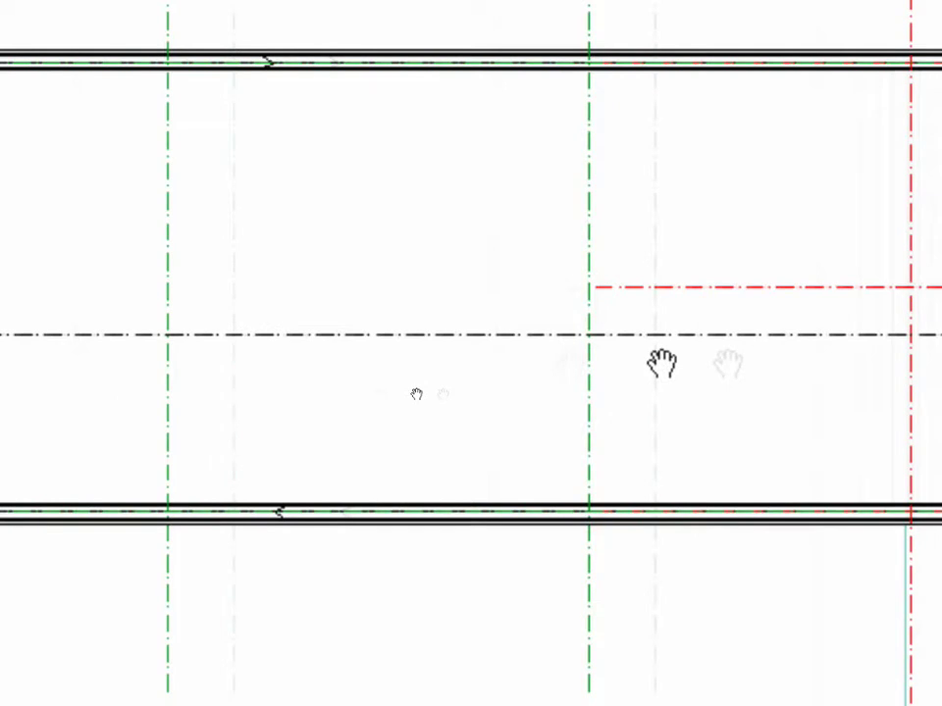
middle_click_drag(660, 363, 500, 368)
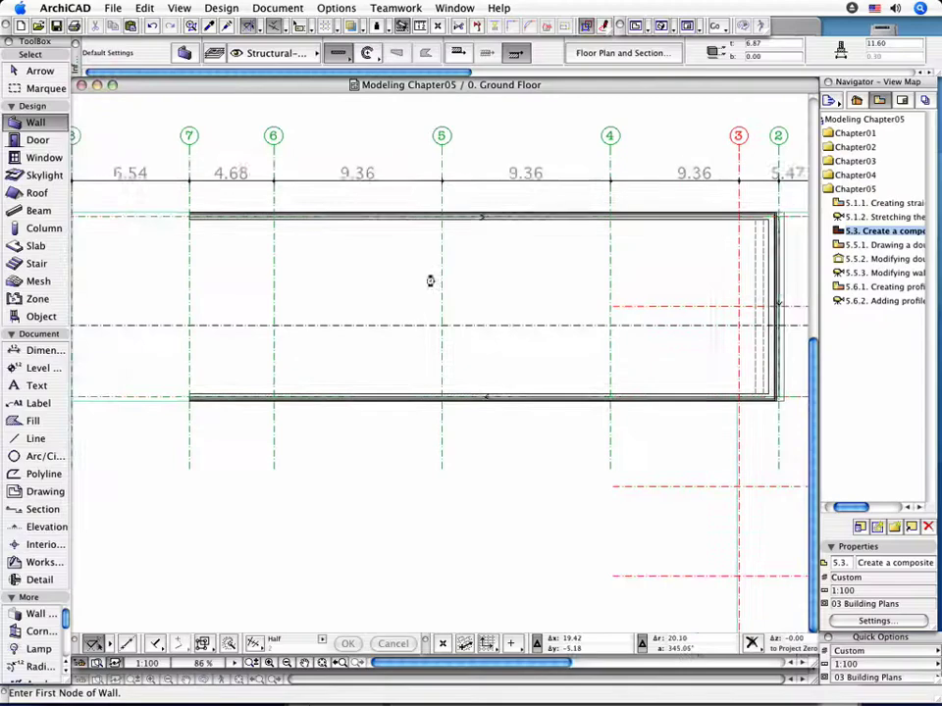
middle_click_drag(431, 279, 395, 309)
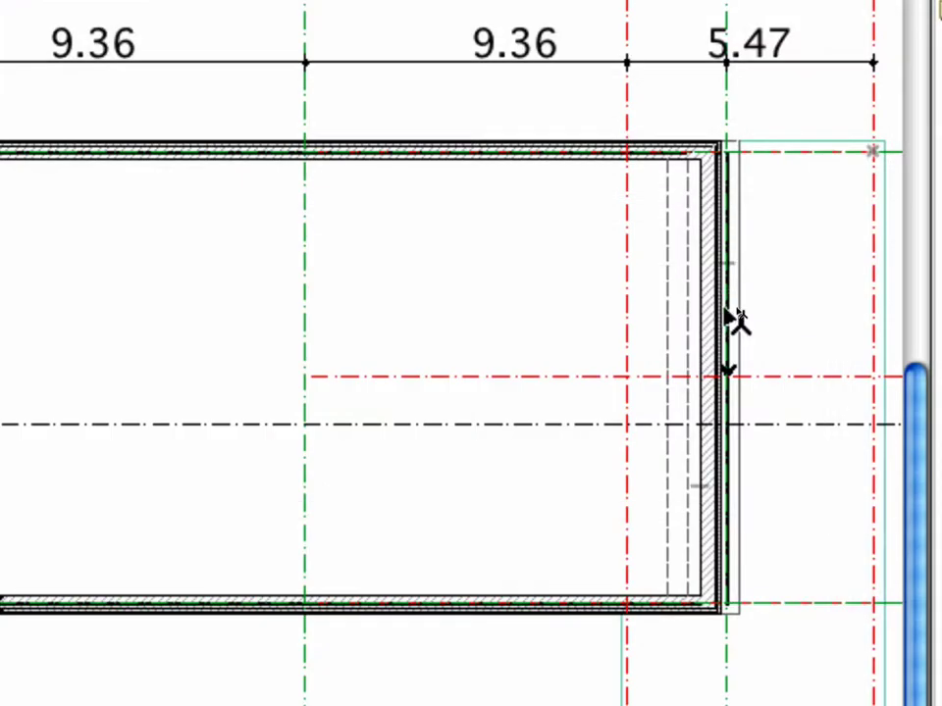
Change the short right-hand wall's thickness from 0.28 to .27, then deselect it
left_click(662, 322)
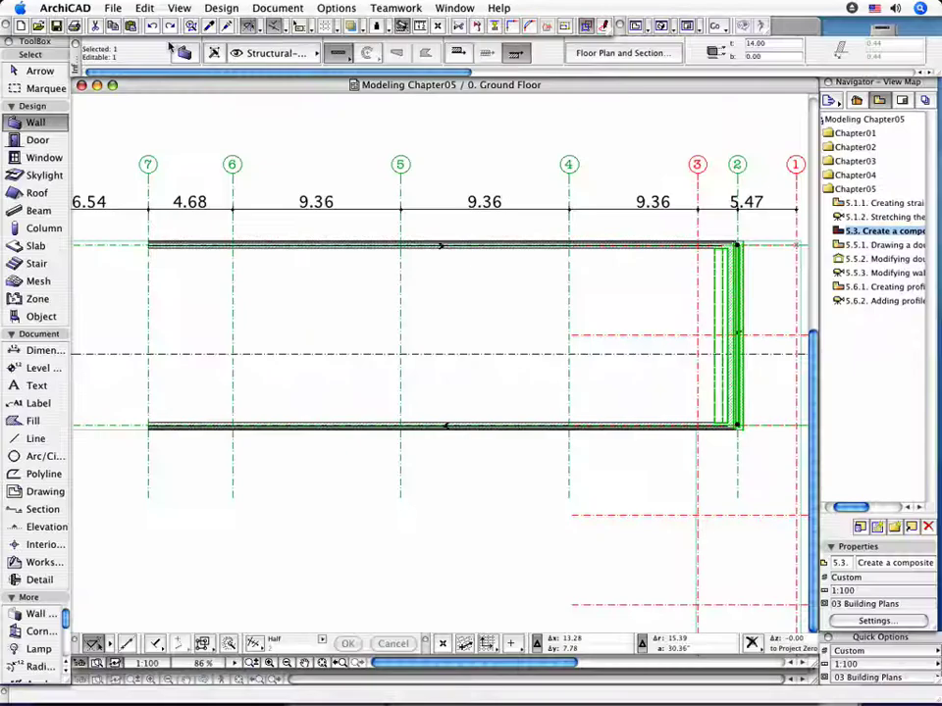
left_click(183, 53)
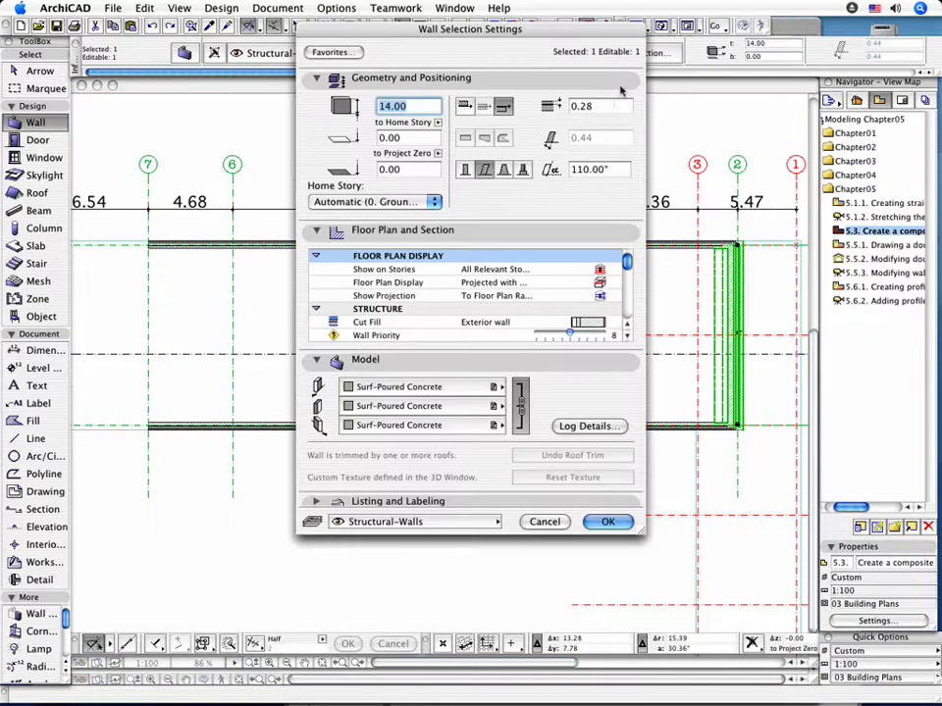
double_click(614, 104)
key("BackSpace")
type(".27")
key("Return")
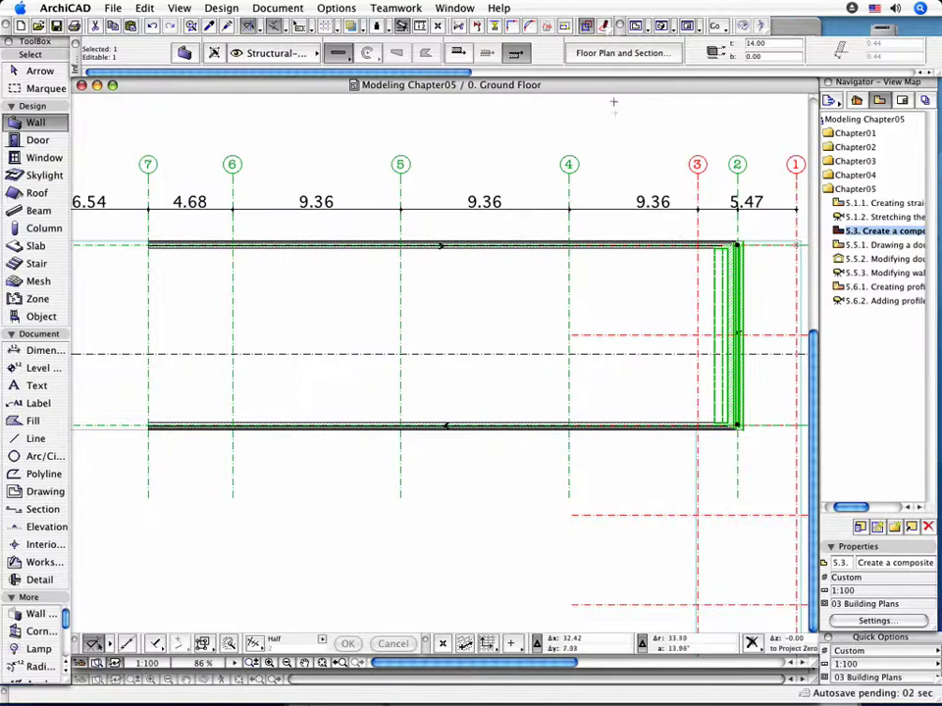
key("Escape")
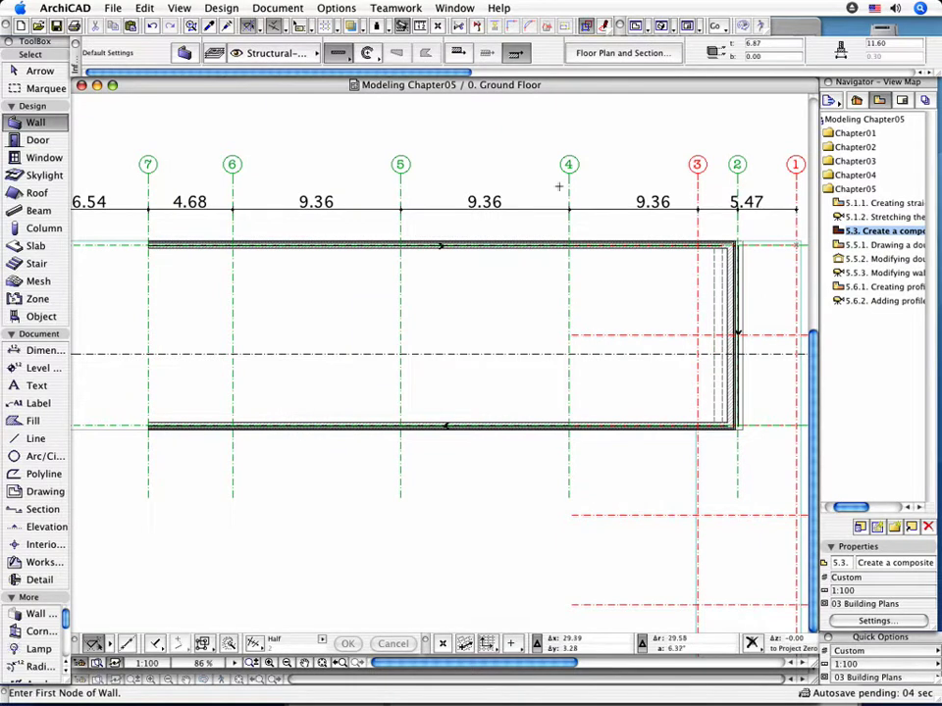
Show View > On-Screen View Options with the Walls & Beams Reference Lines entry
left_click(179, 7)
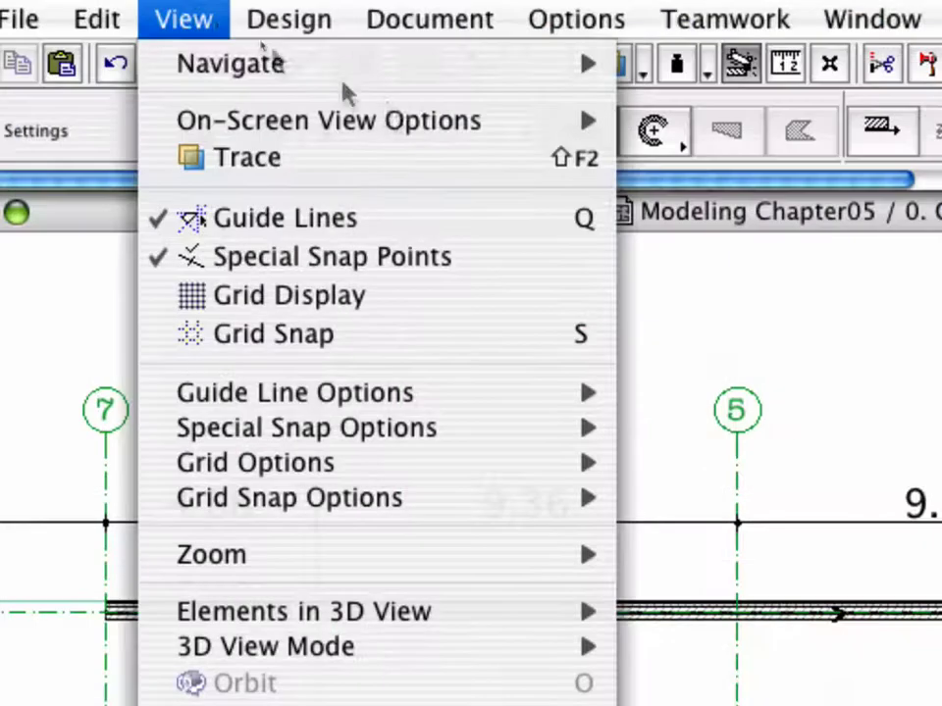
mouse_move(287, 50)
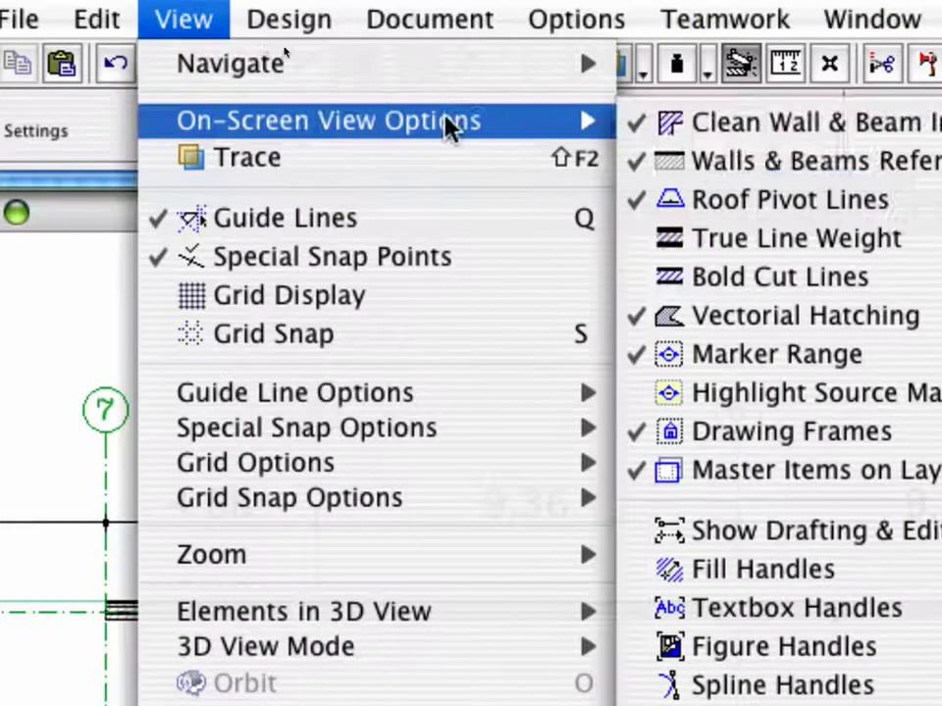